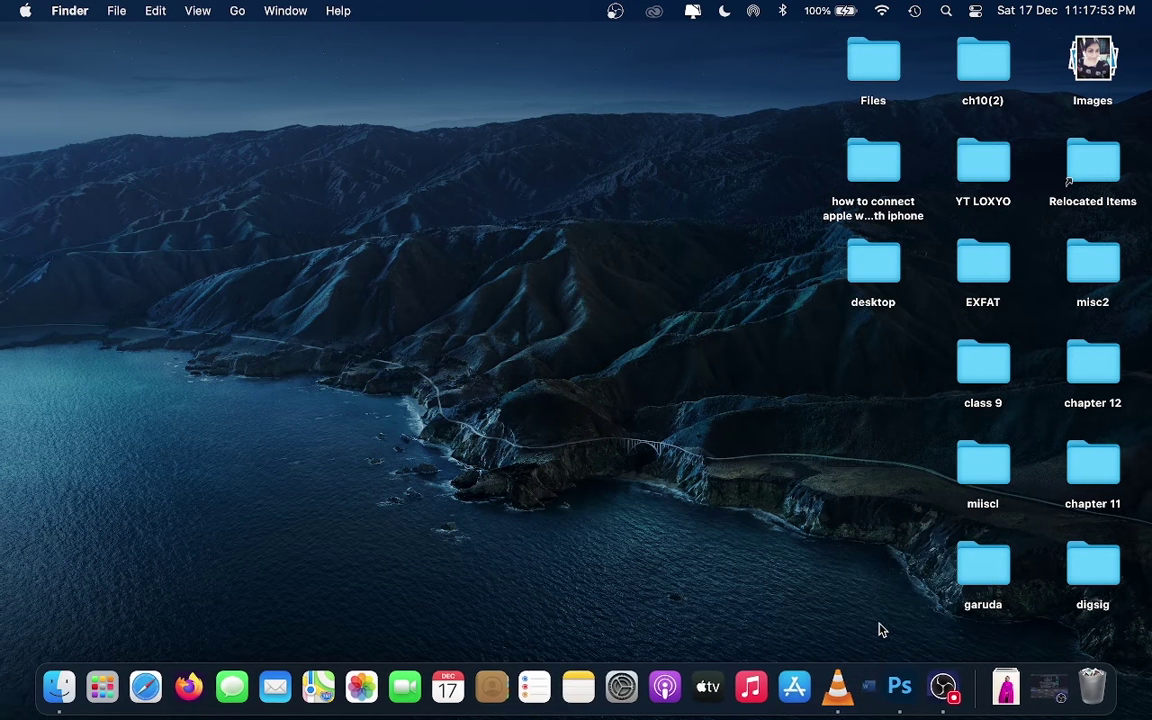
- Quit Photoshop from its Dock icon's right-click menu
right_click(899, 686)
left_click(900, 620)
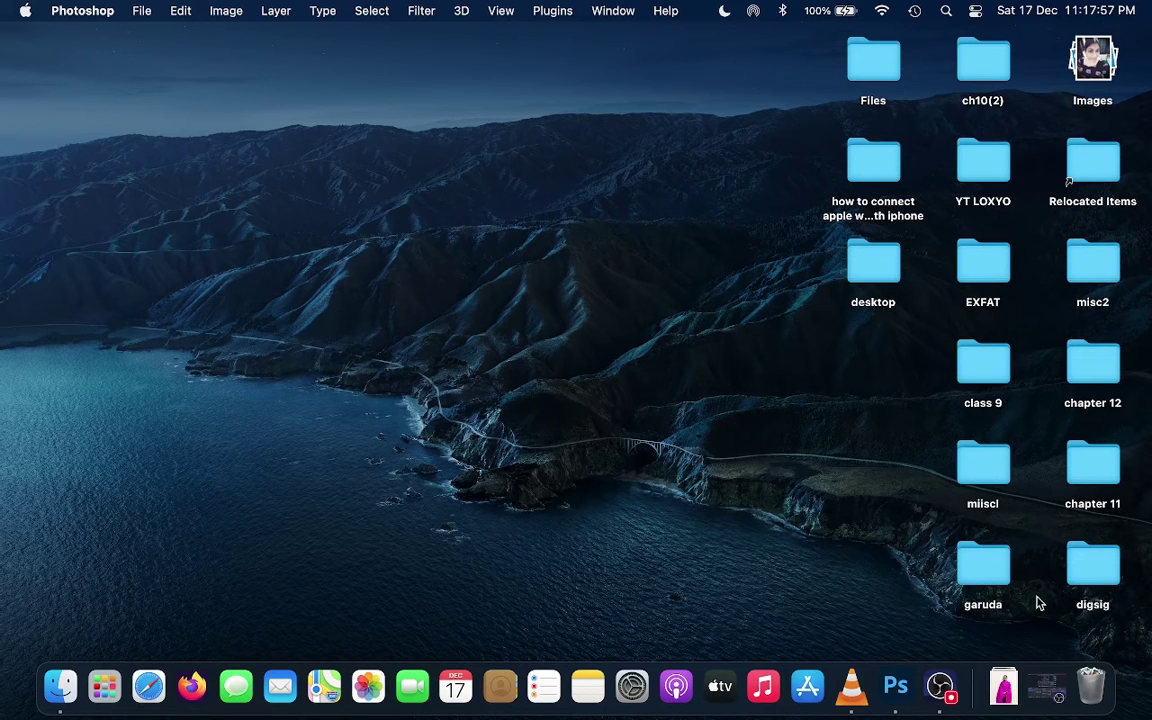
left_click(895, 686)
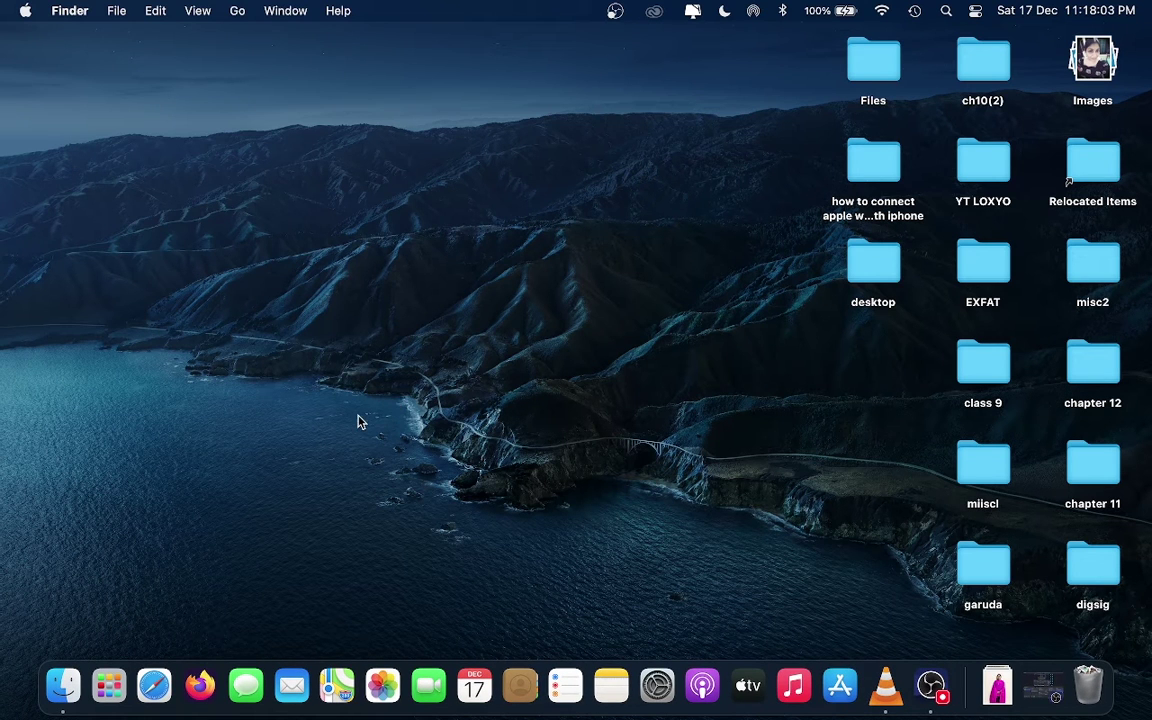
- Launch Safari and search Google for 'sandisk warranty claim'
left_click(154, 685)
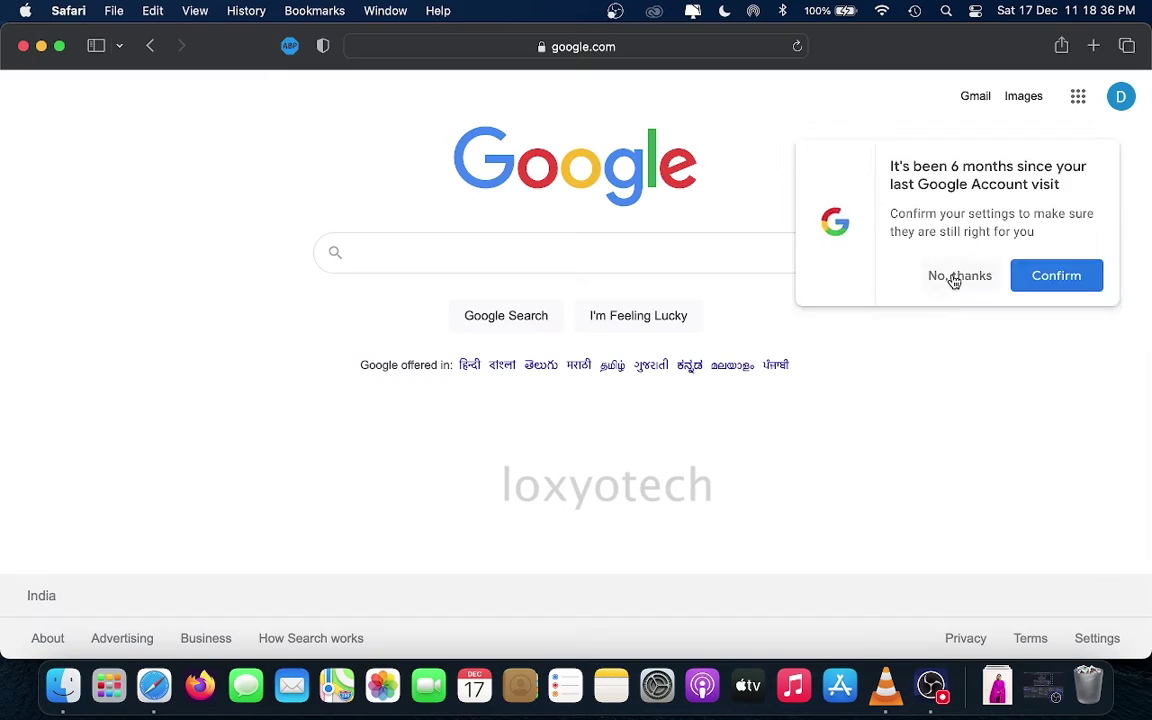
left_click(951, 278)
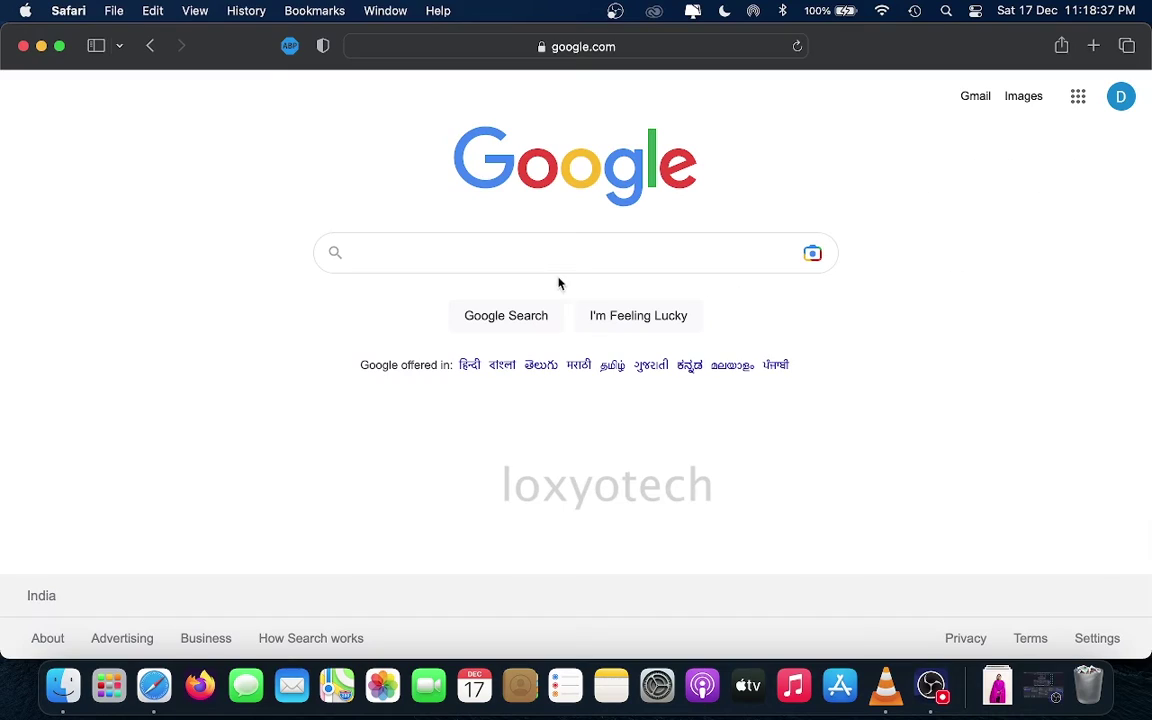
left_click(550, 260)
type("sa")
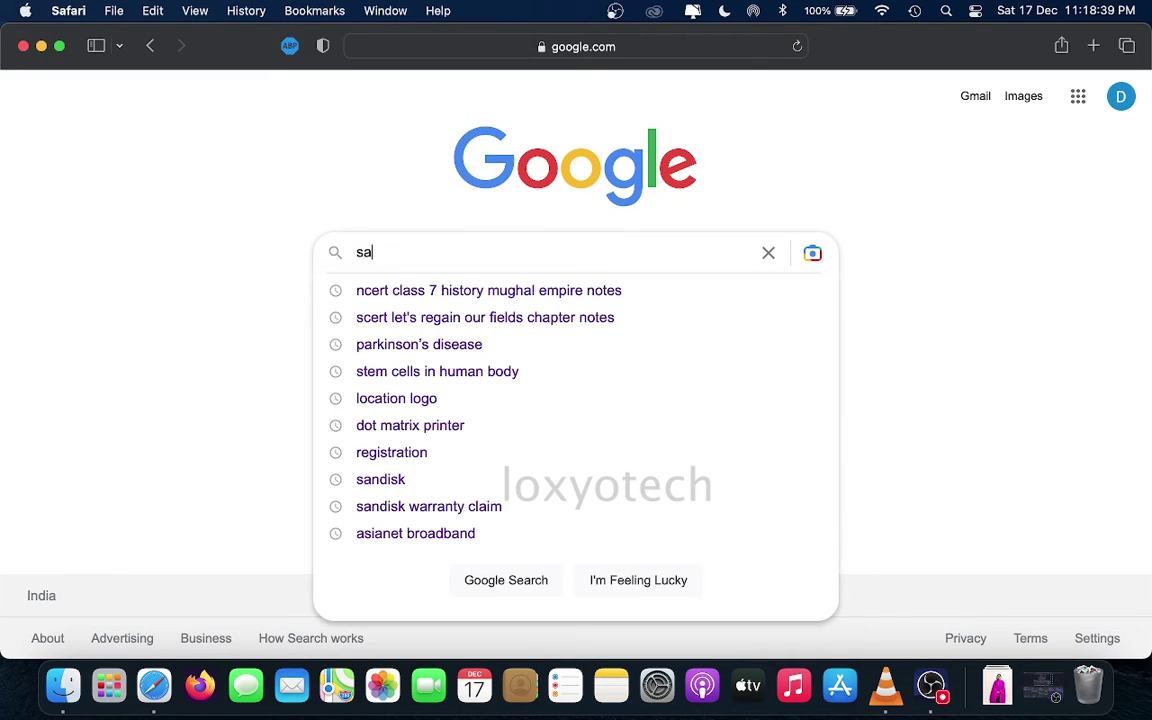
type("ndisk")
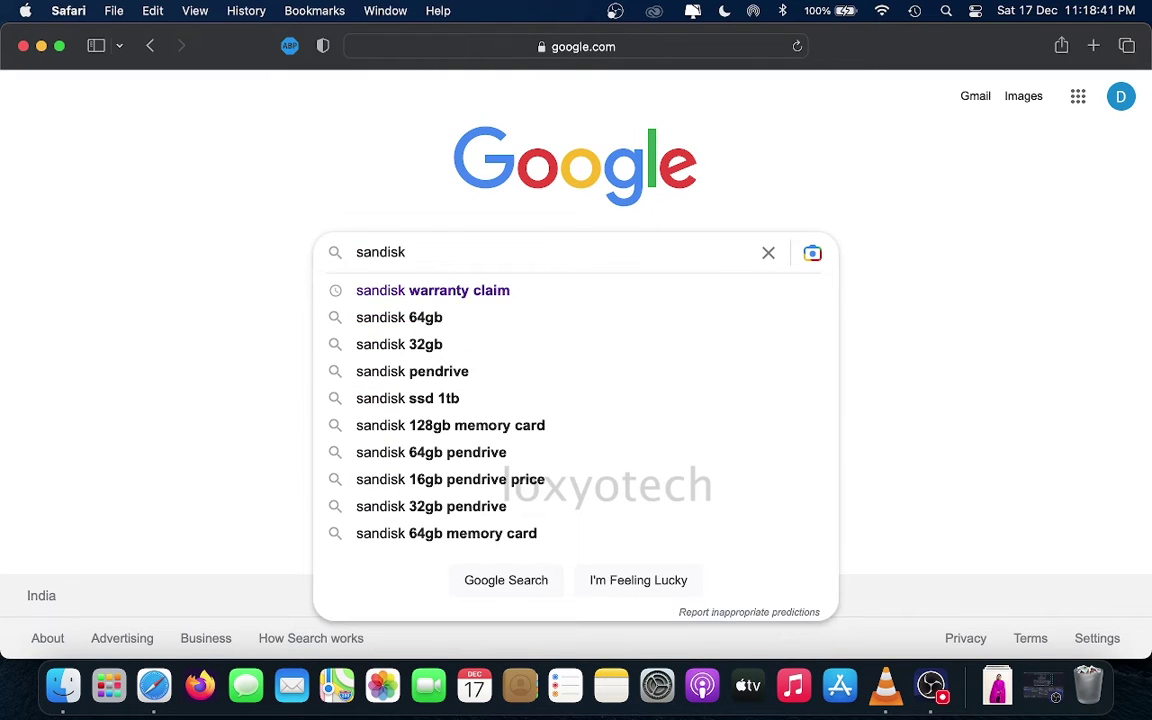
key("Down")
key("Return")
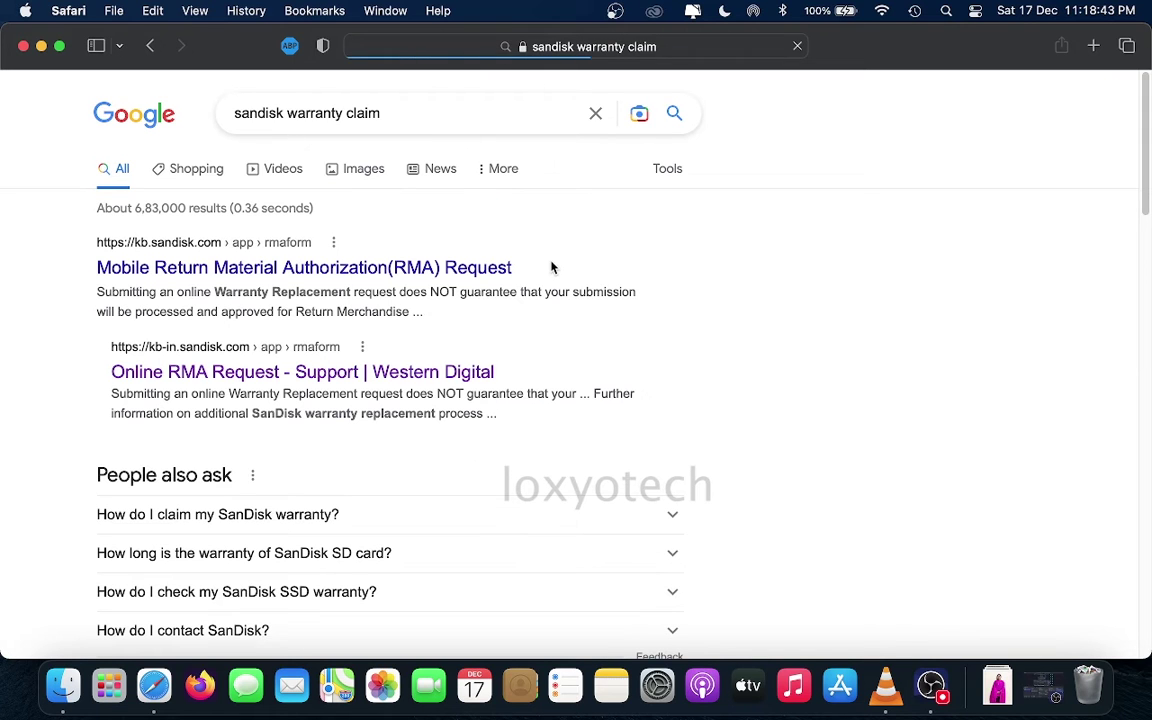
- Open the 'Online RMA Request | Support | Western Digital' result and scroll to the Basic Information form
left_click(330, 382)
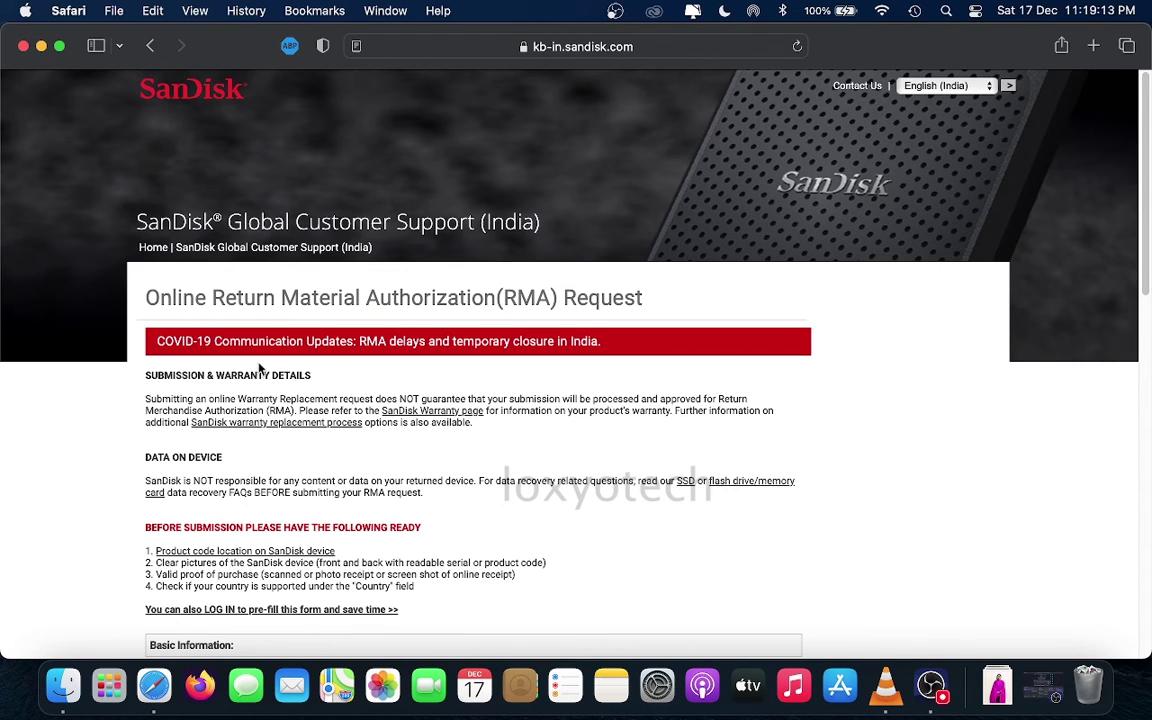
scroll(259, 368, "down", 3)
scroll(500, 355, "down", 1)
scroll(587, 349, "down", 1)
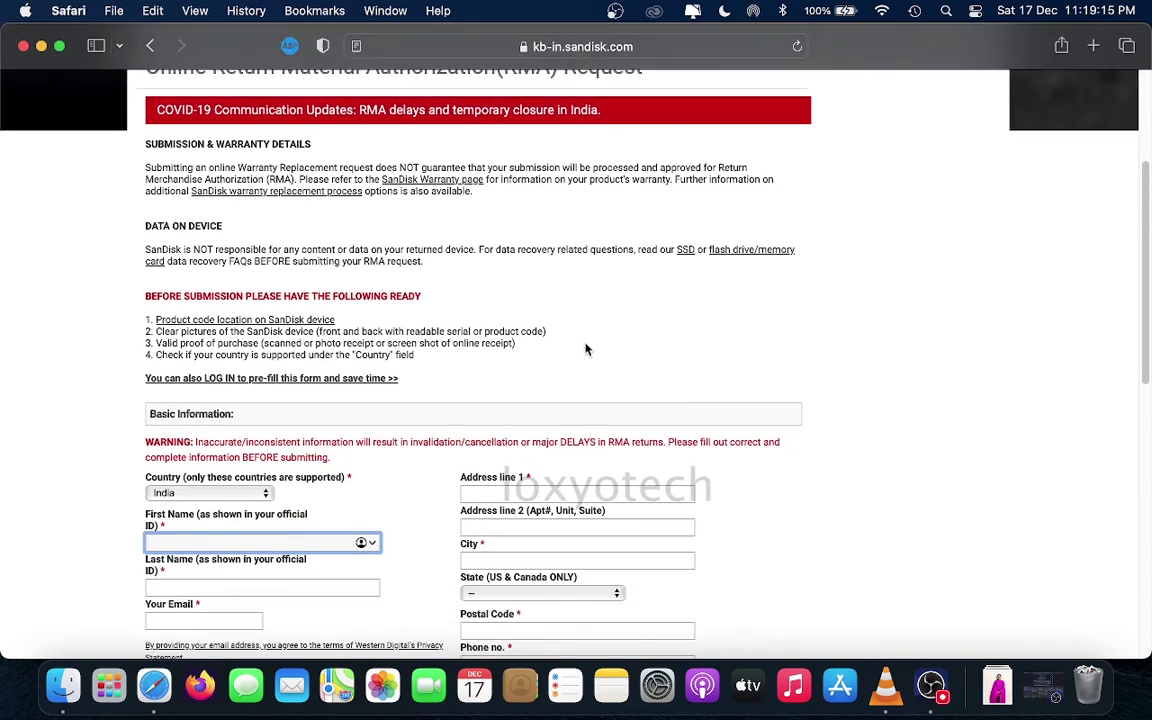
scroll(587, 349, "down", 2)
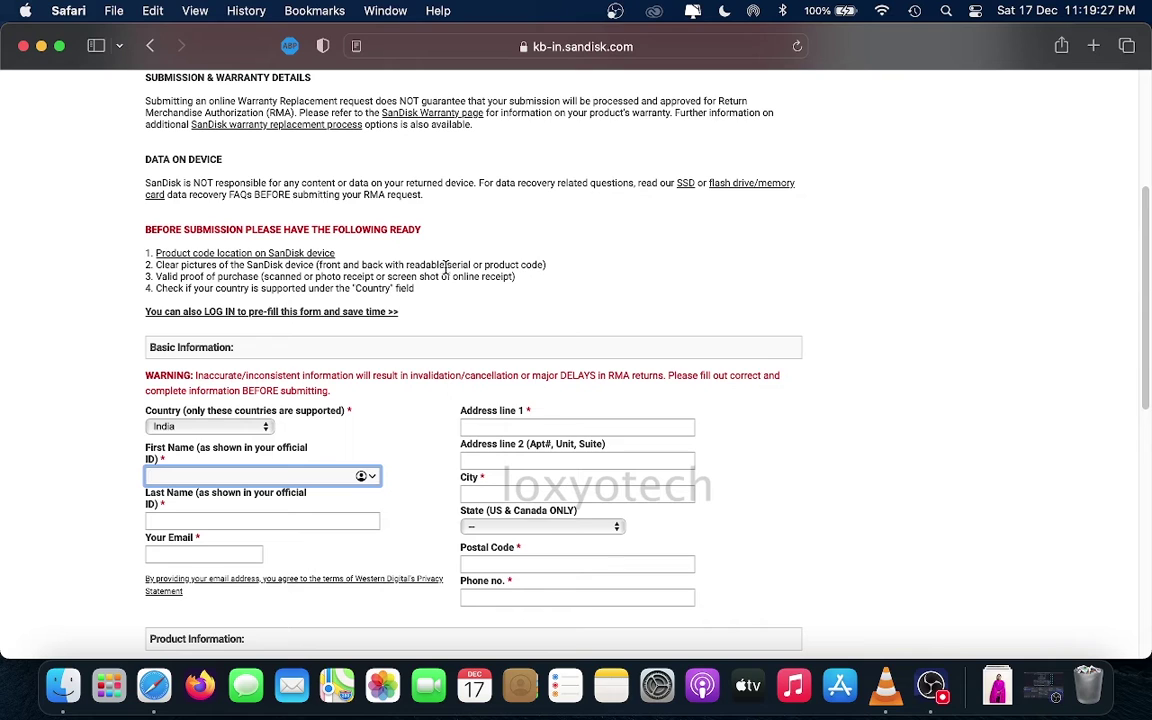
scroll(182, 378, "down", 2)
type("sample")
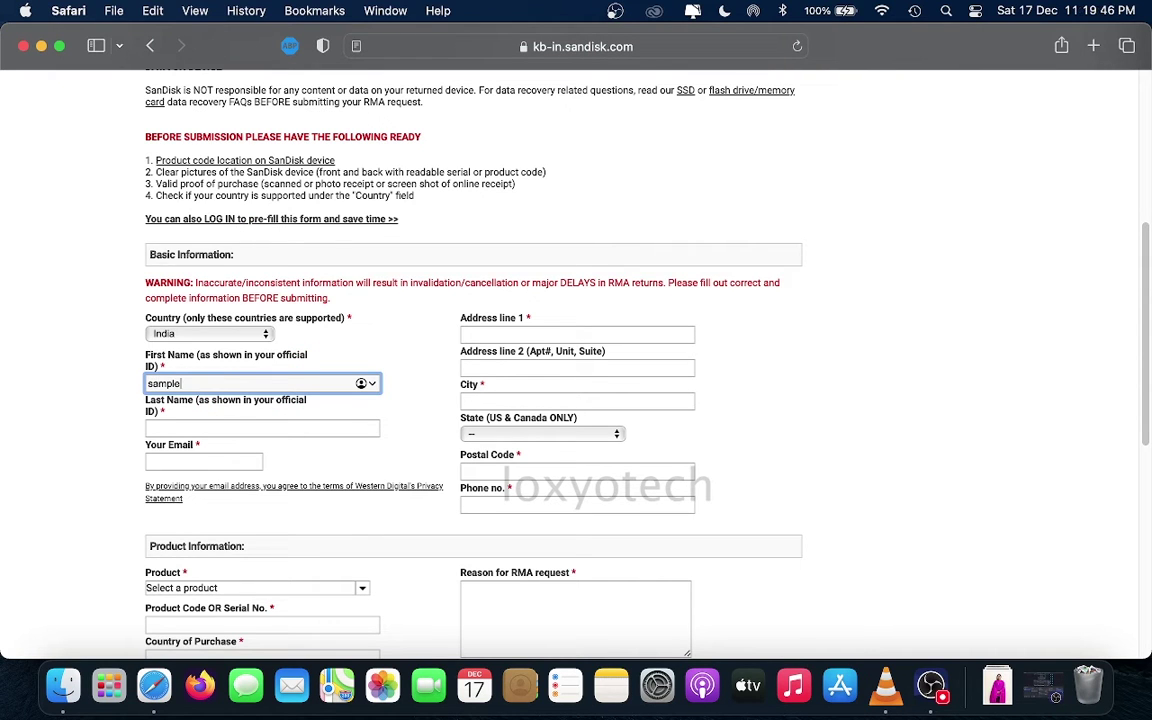
- Enter first name 'first', last name 'name' and the email address
double_click(200, 383)
type("first n")
left_click(243, 429)
type("name")
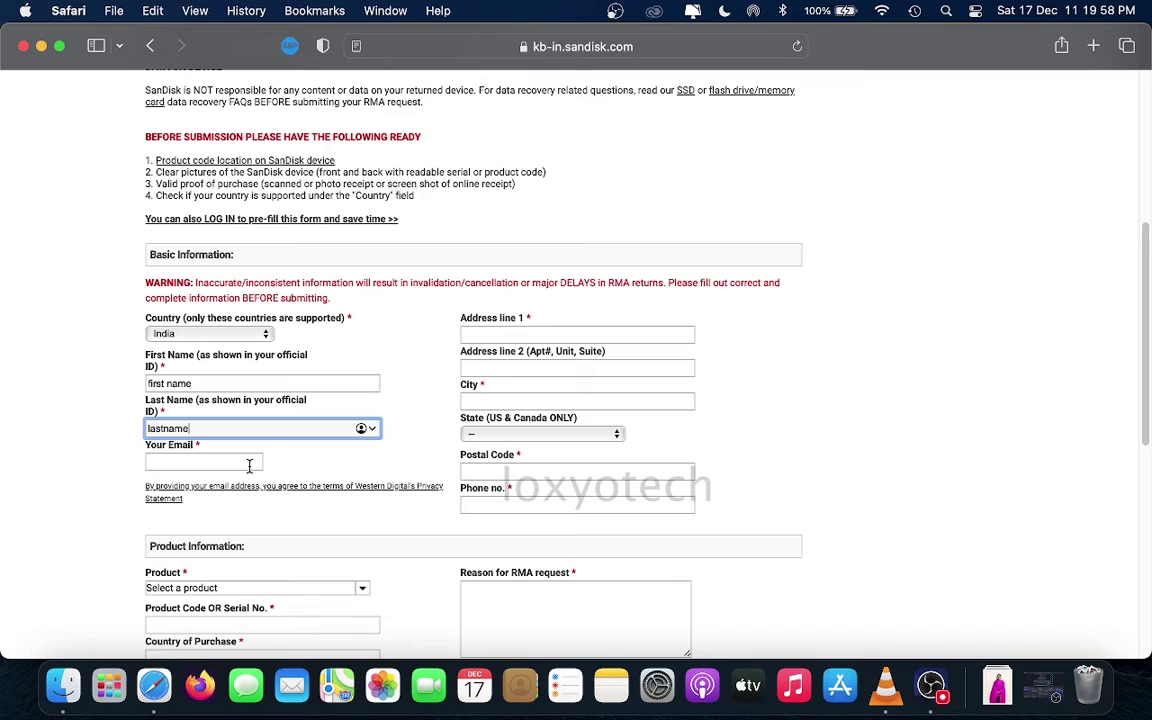
left_click(249, 463)
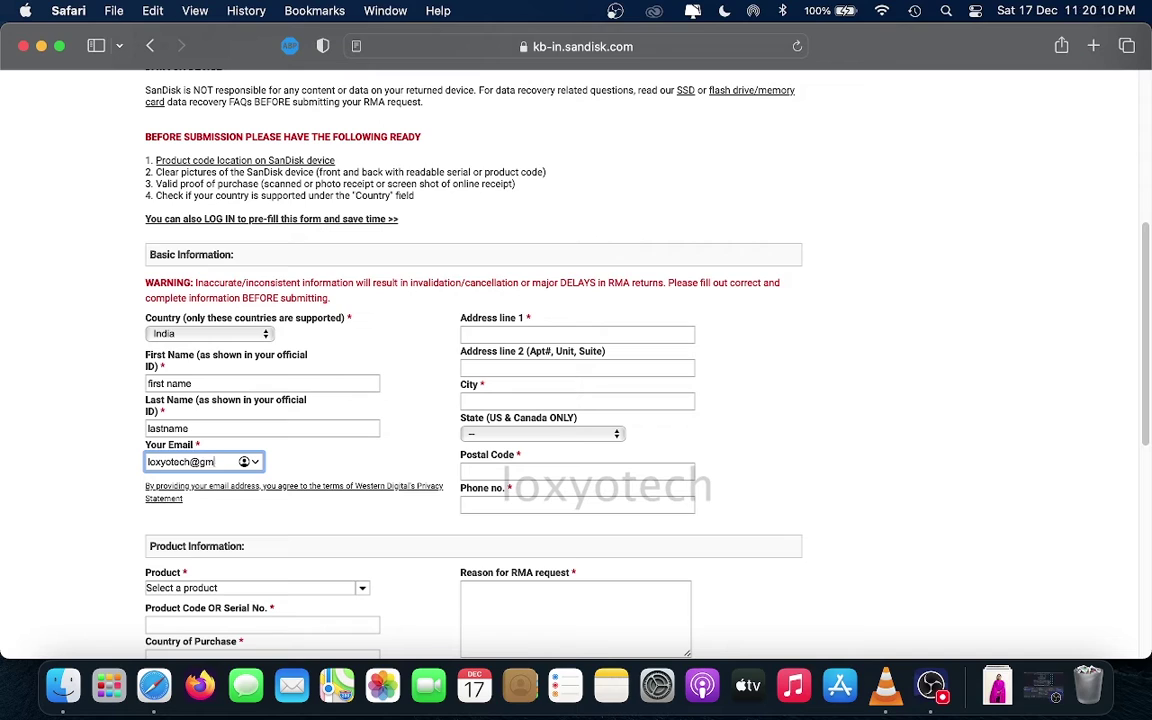
type("ail.com")
left_click(537, 337)
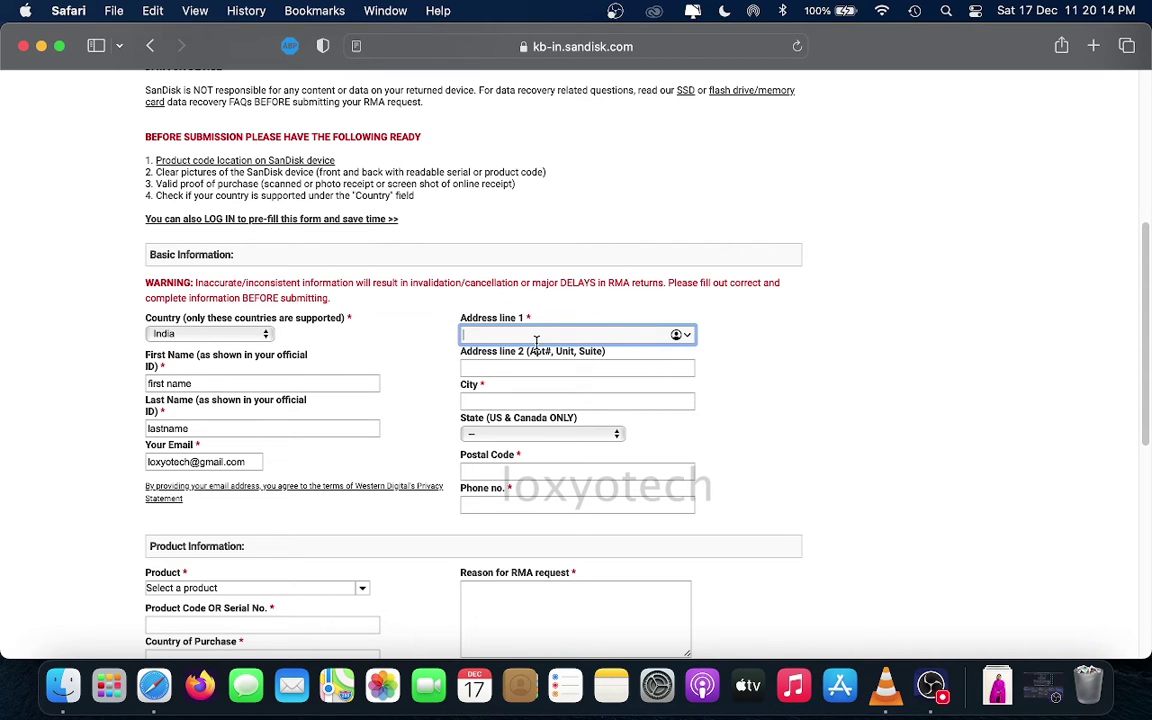
type("house name")
left_click(584, 366)
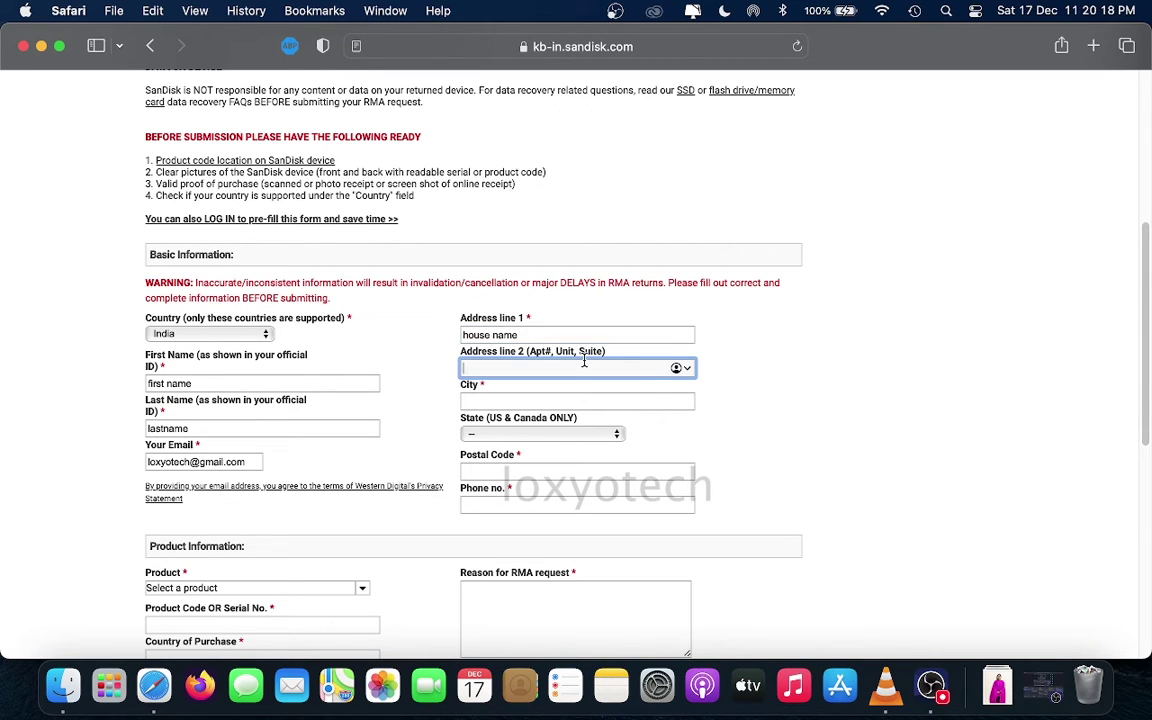
type("appartme")
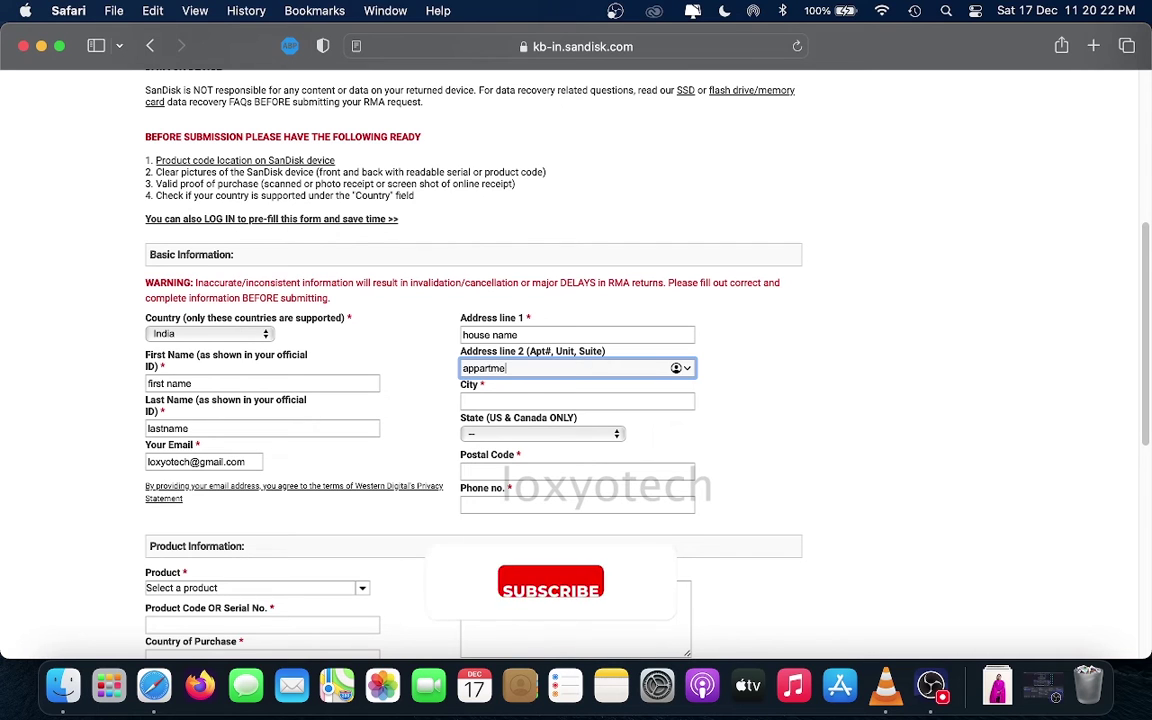
type("nt")
left_click(548, 402)
type("city")
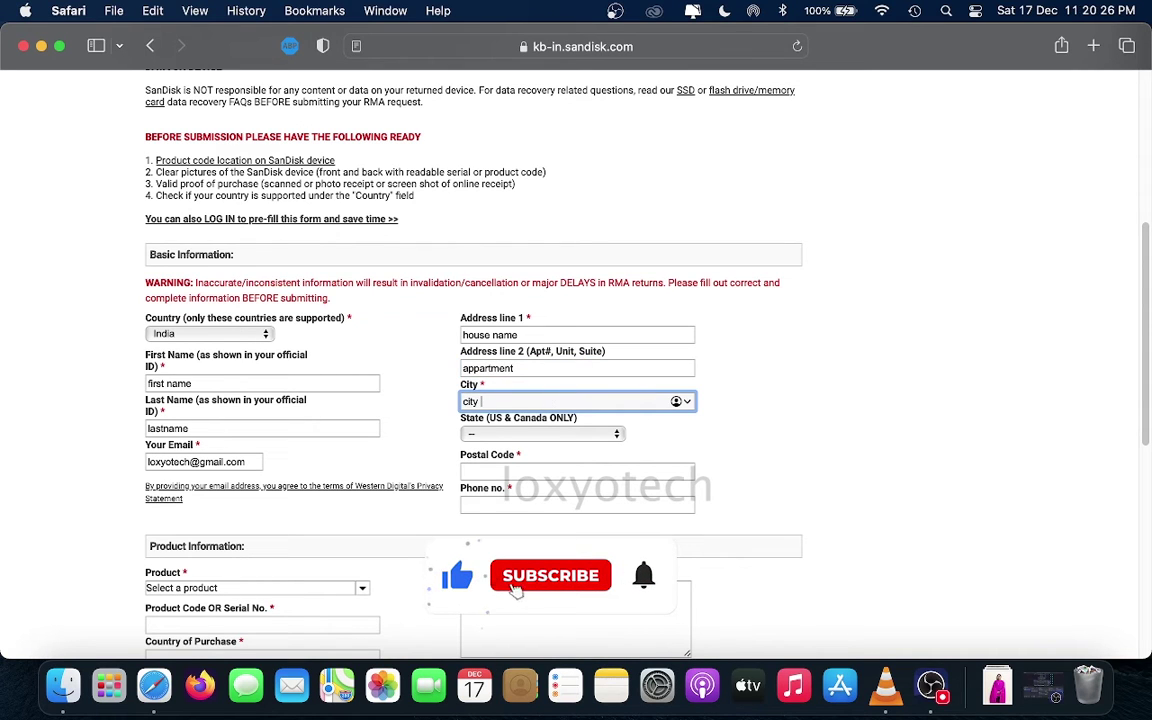
type(" name")
left_click(518, 422)
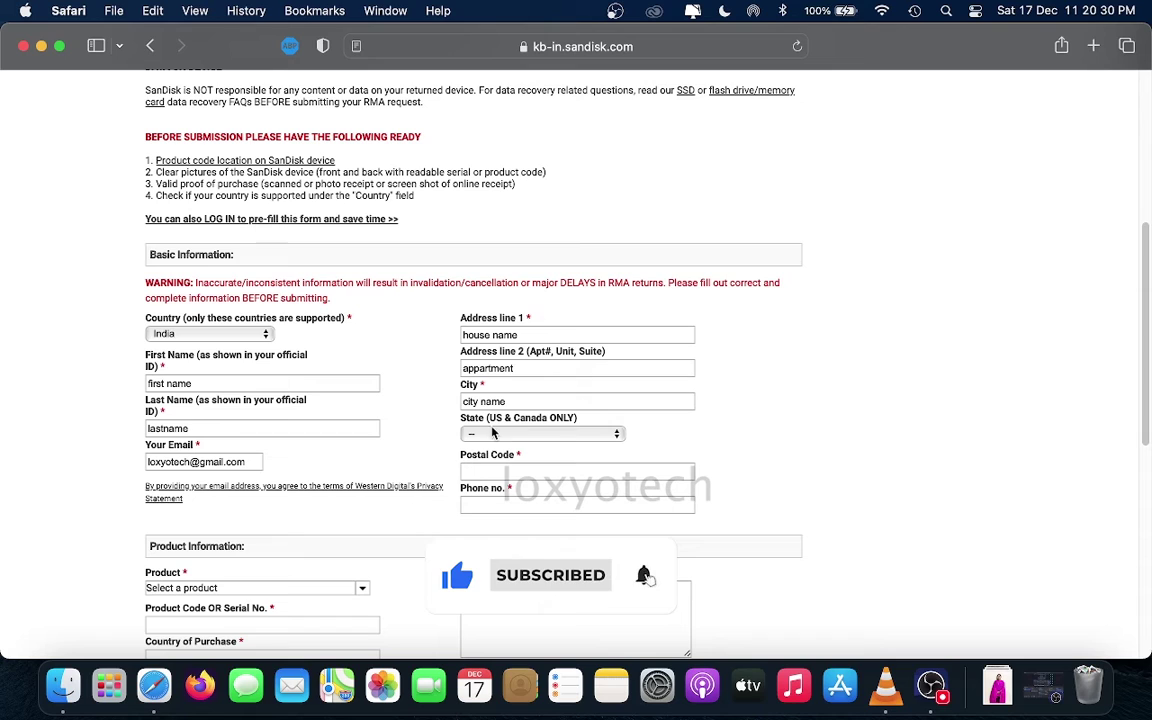
left_click(566, 471)
type("123456")
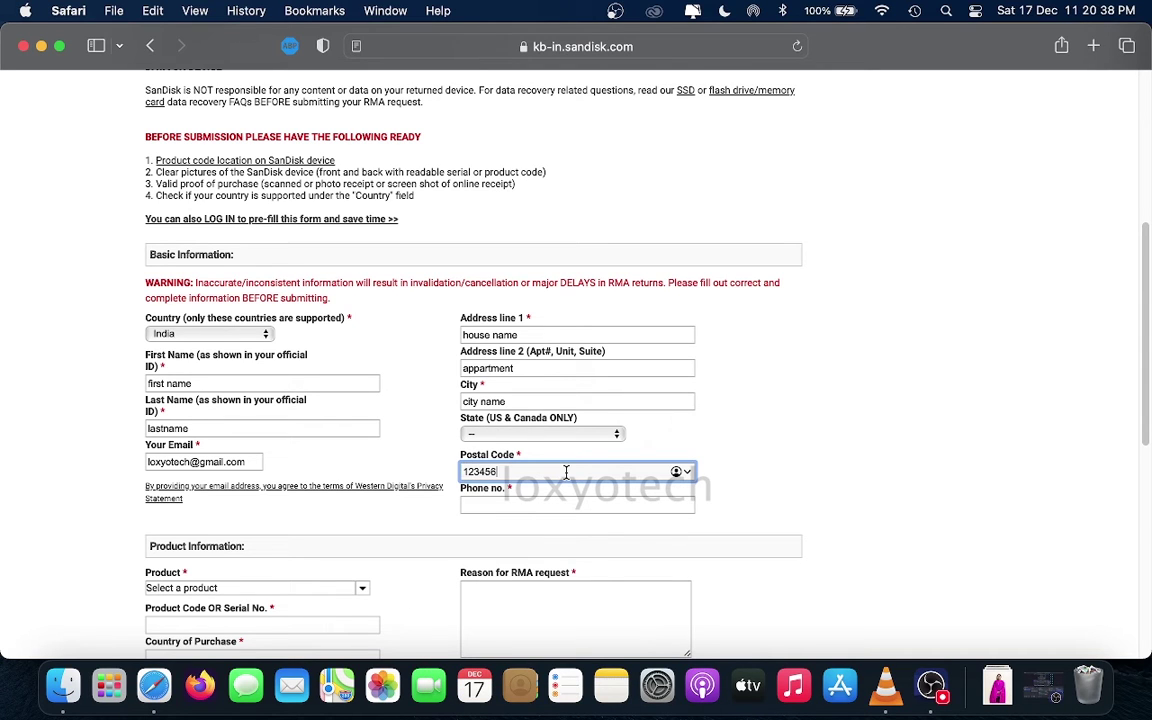
scroll(566, 473, "down", 5)
left_click(530, 287)
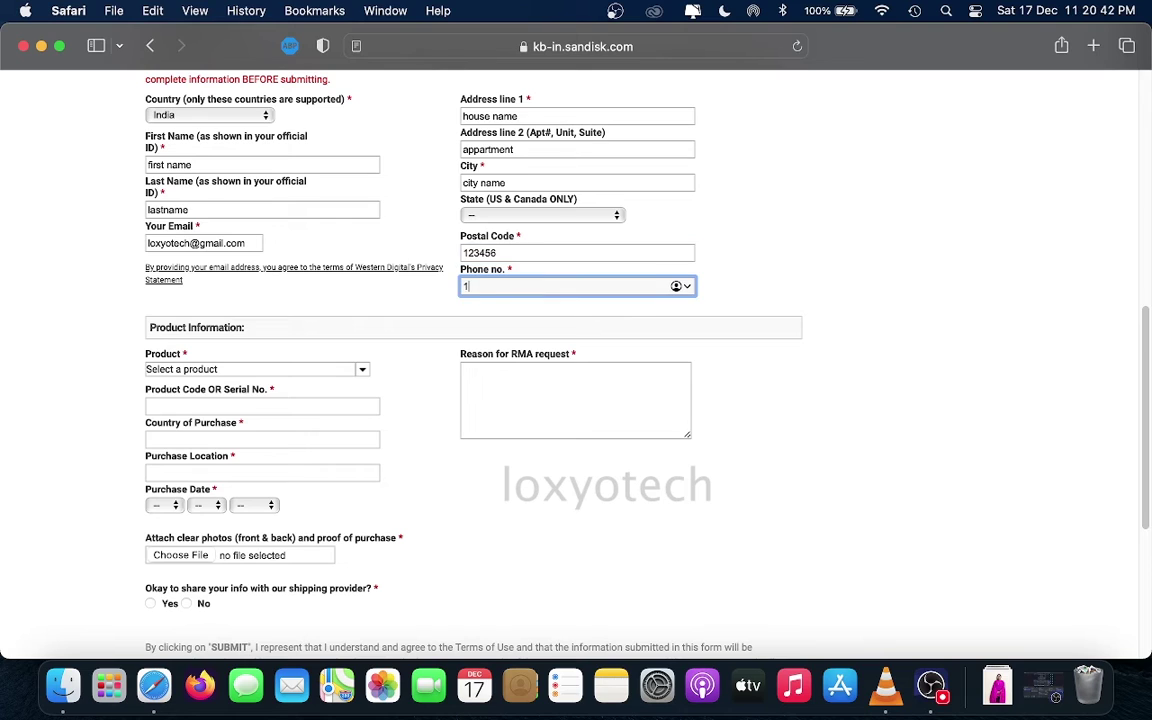
scroll(343, 299, "down", 1)
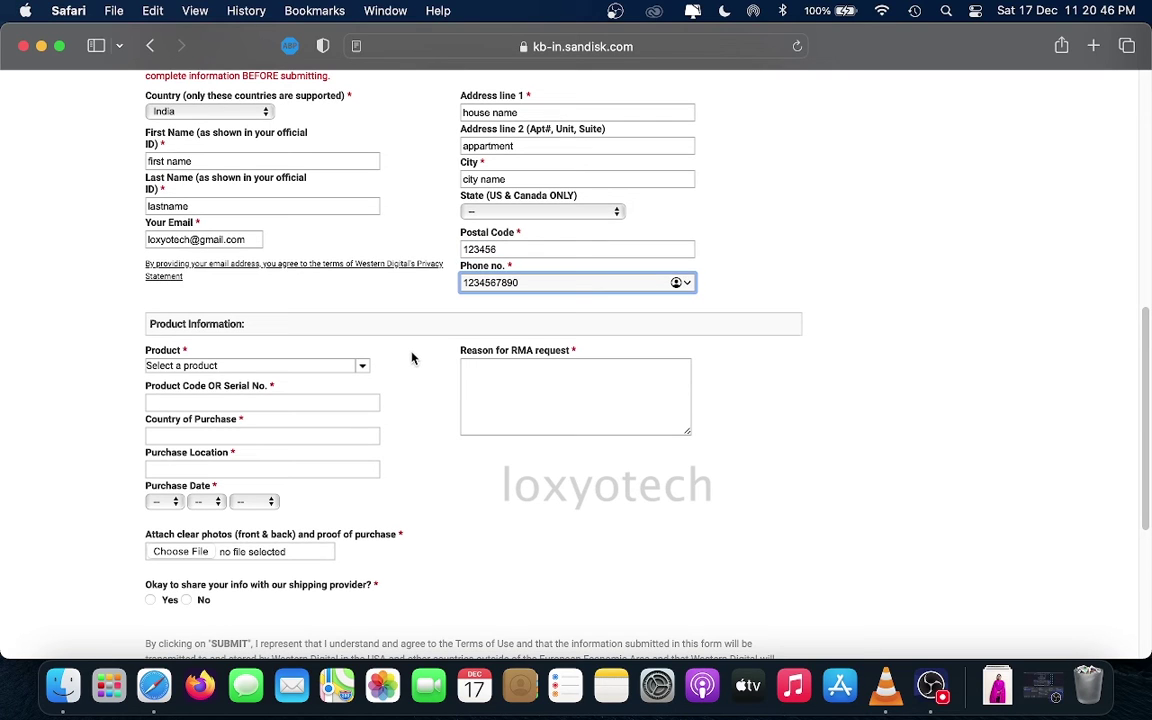
left_click(285, 382)
- Choose USB Flash Drive > Cruzer Blade > 16GB > Red as the product
left_click(289, 368)
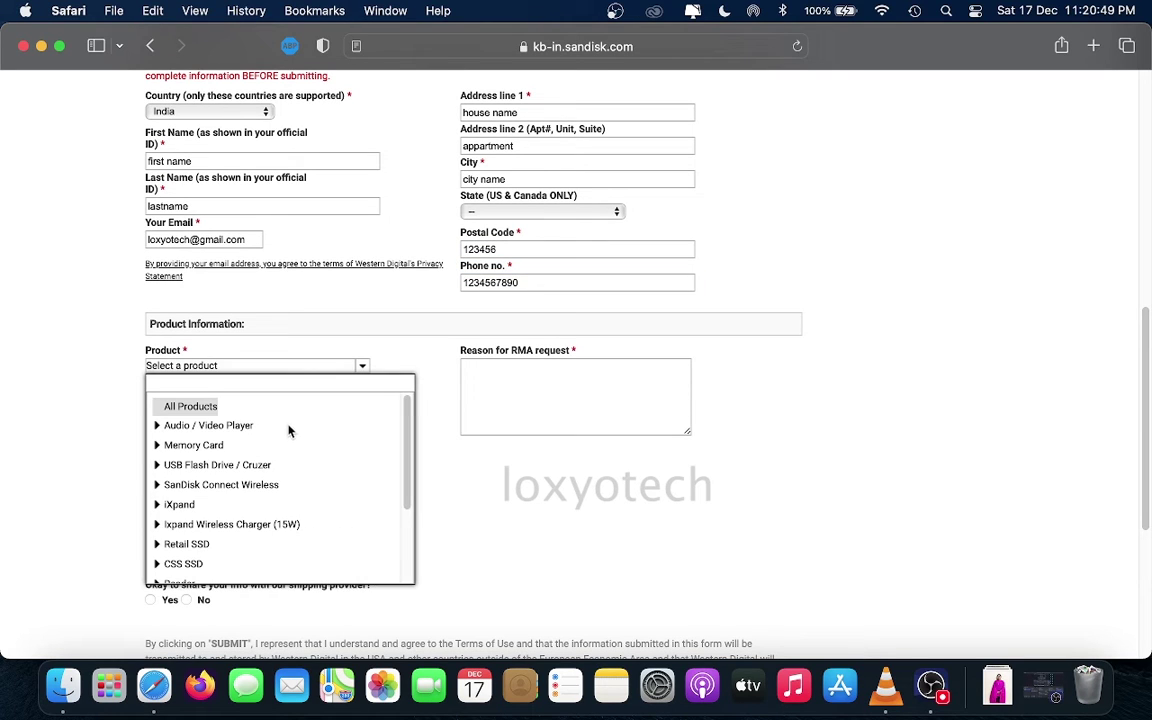
left_click(158, 466)
scroll(300, 470, "down", 3)
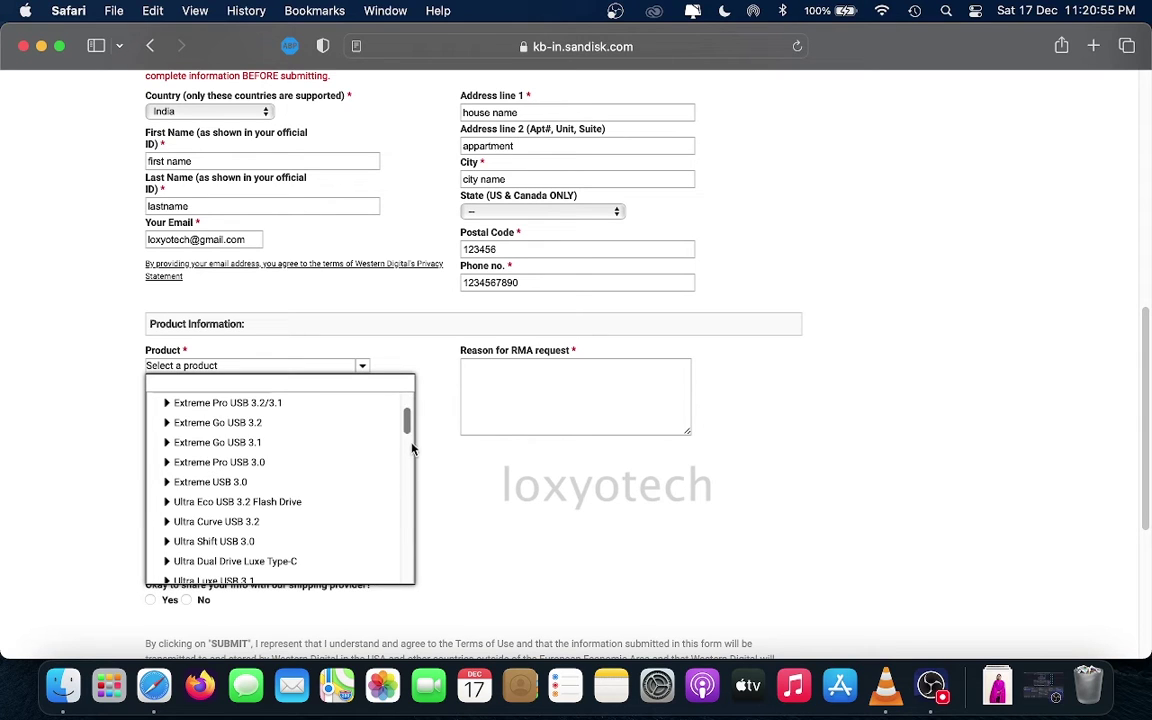
left_click_drag(408, 428, 420, 496)
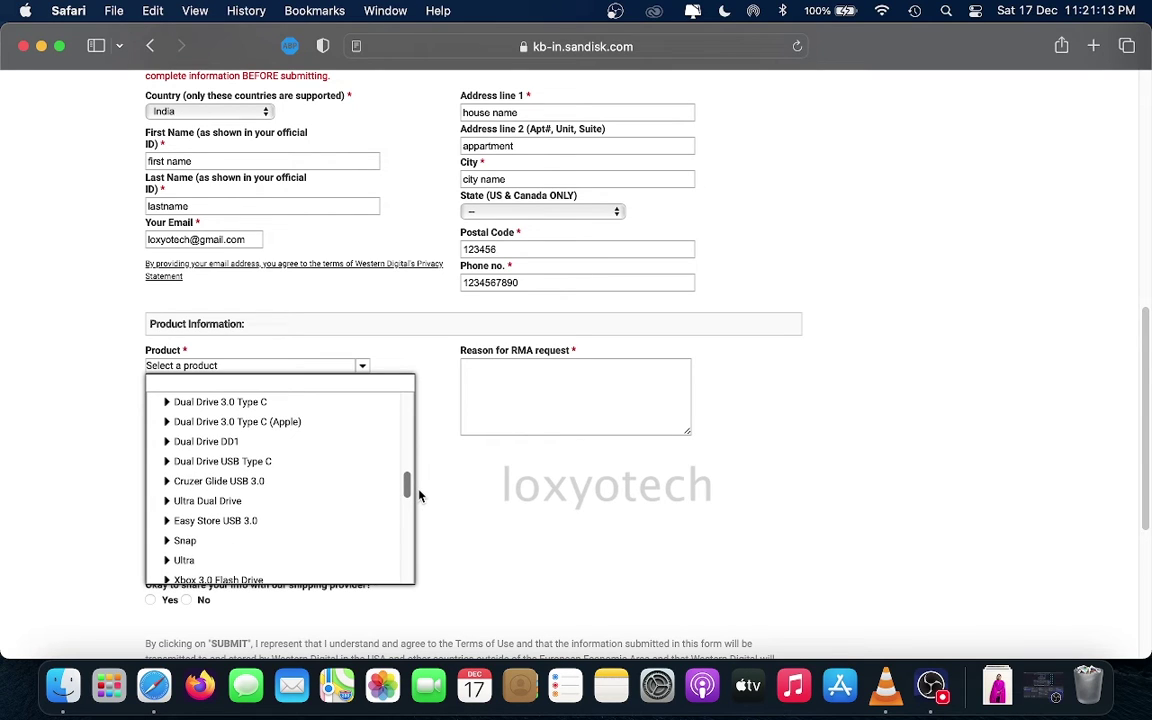
left_click_drag(420, 496, 419, 548)
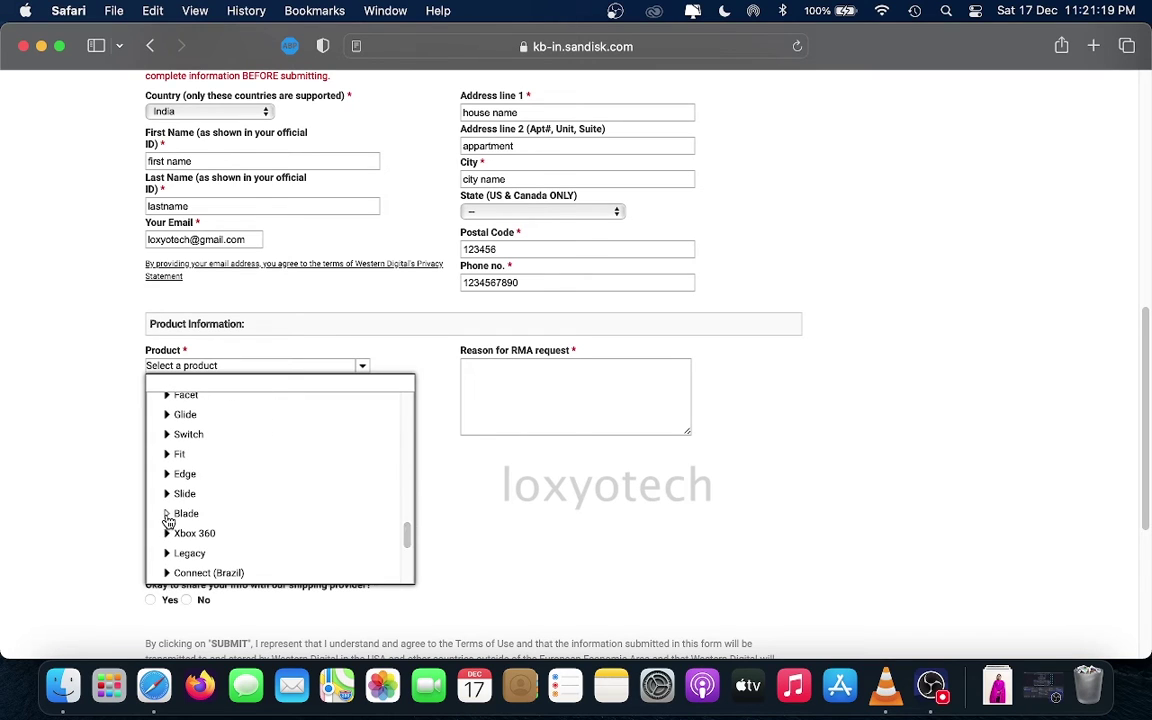
left_click(167, 514)
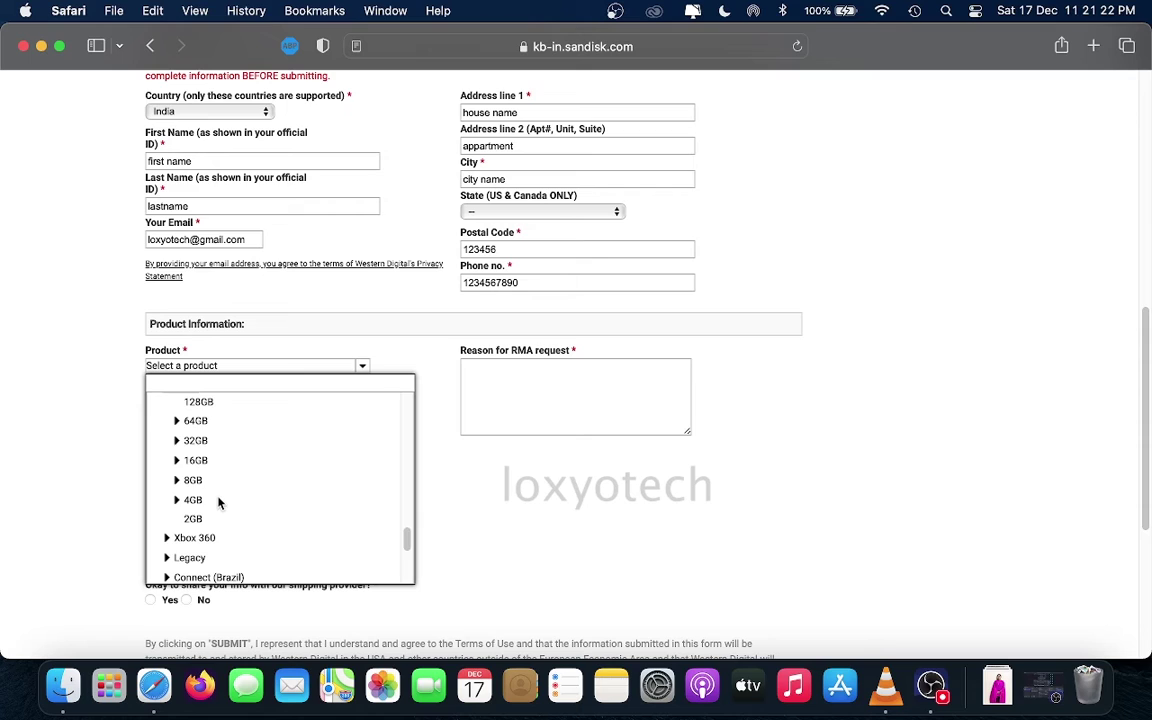
left_click(176, 441)
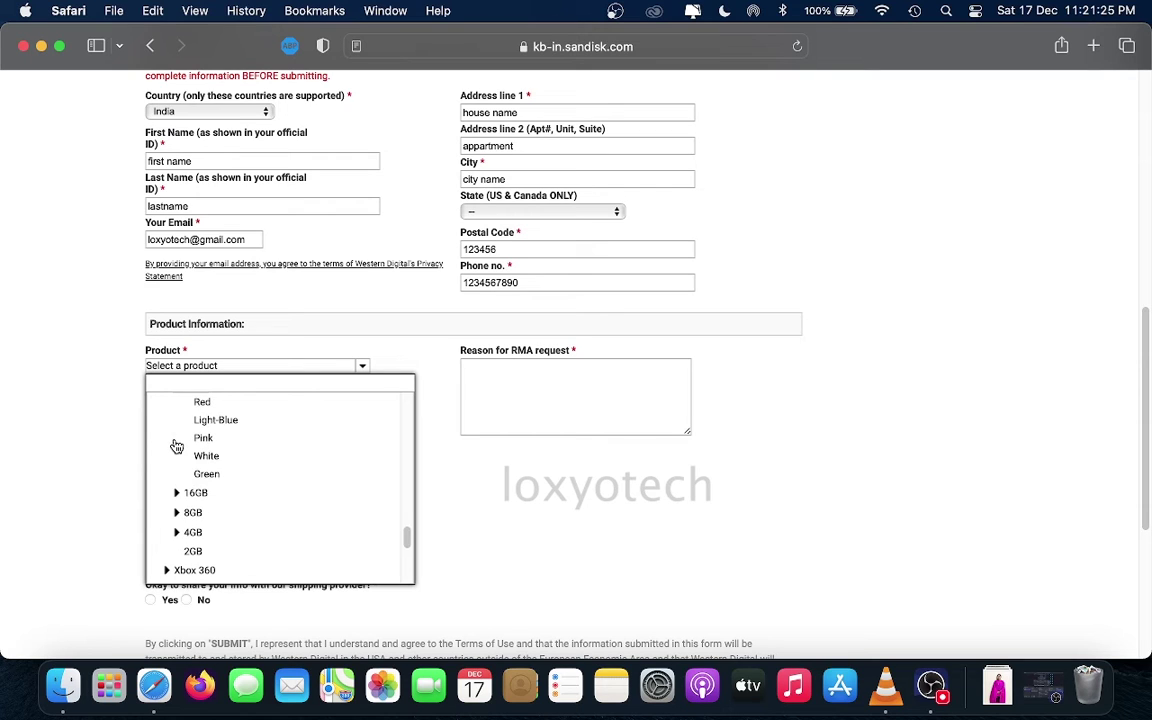
left_click(176, 493)
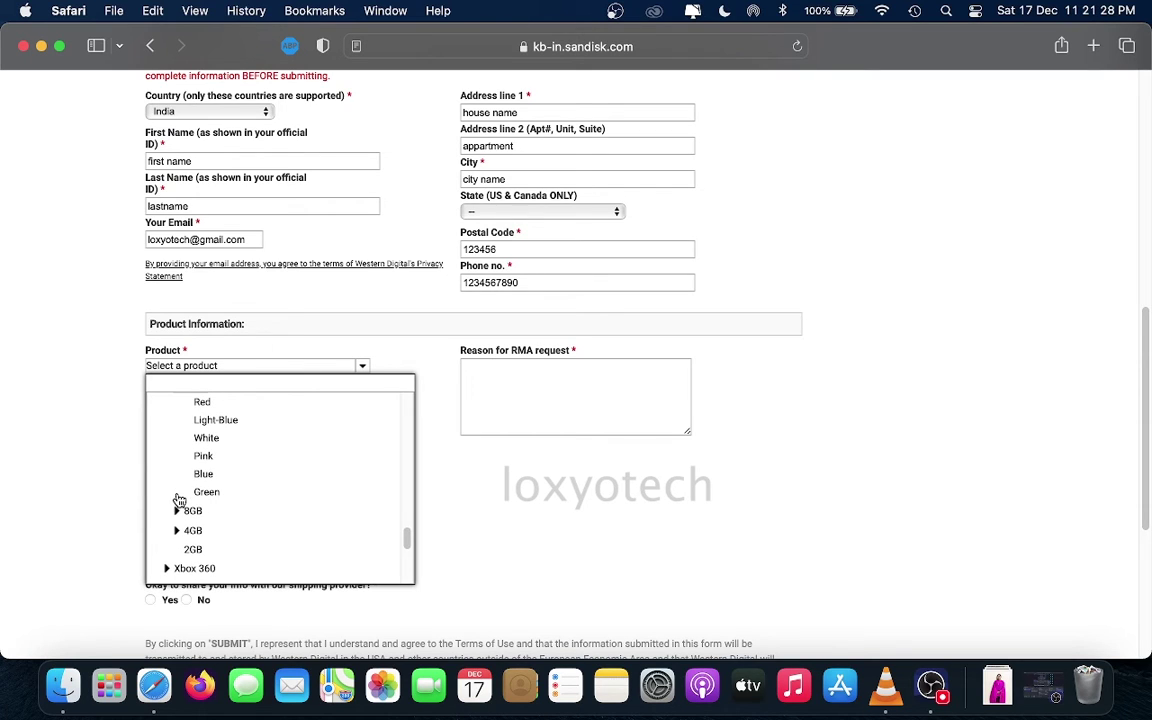
left_click(202, 402)
left_click(217, 434)
type("SDCZ50-016G")
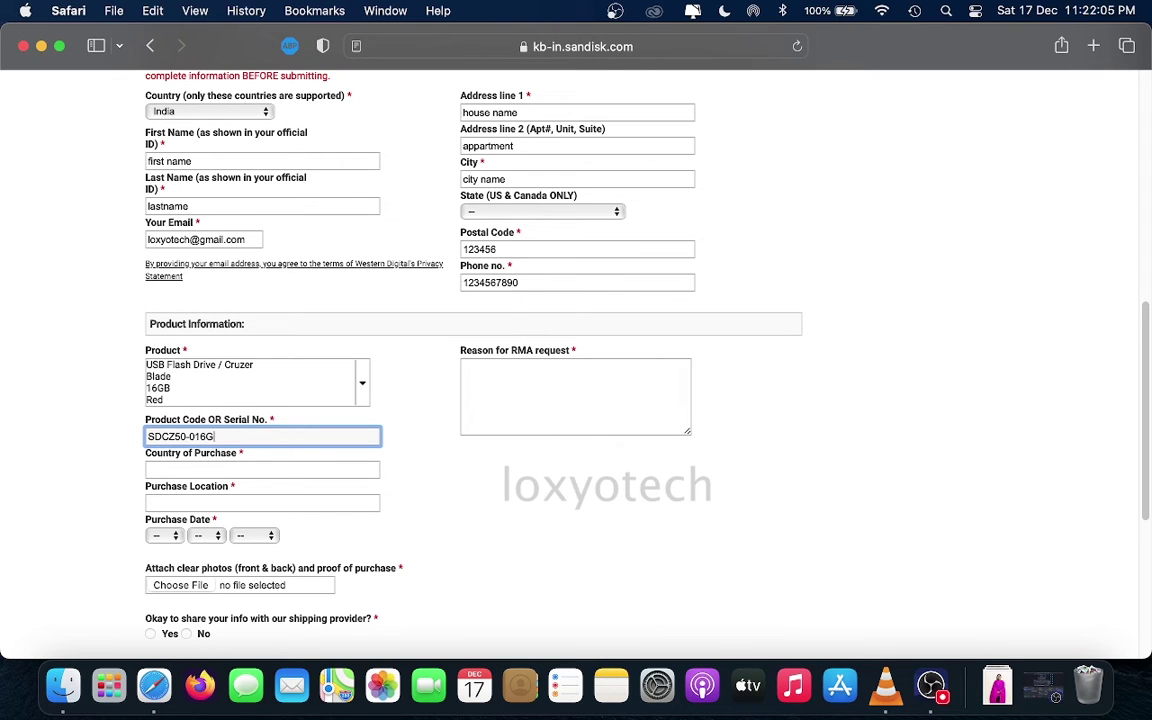
- Enter purchase country INDIA, location PLACE OF UR SHOP and purchase date 10/26/2022
key("Tab")
type("INDIA")
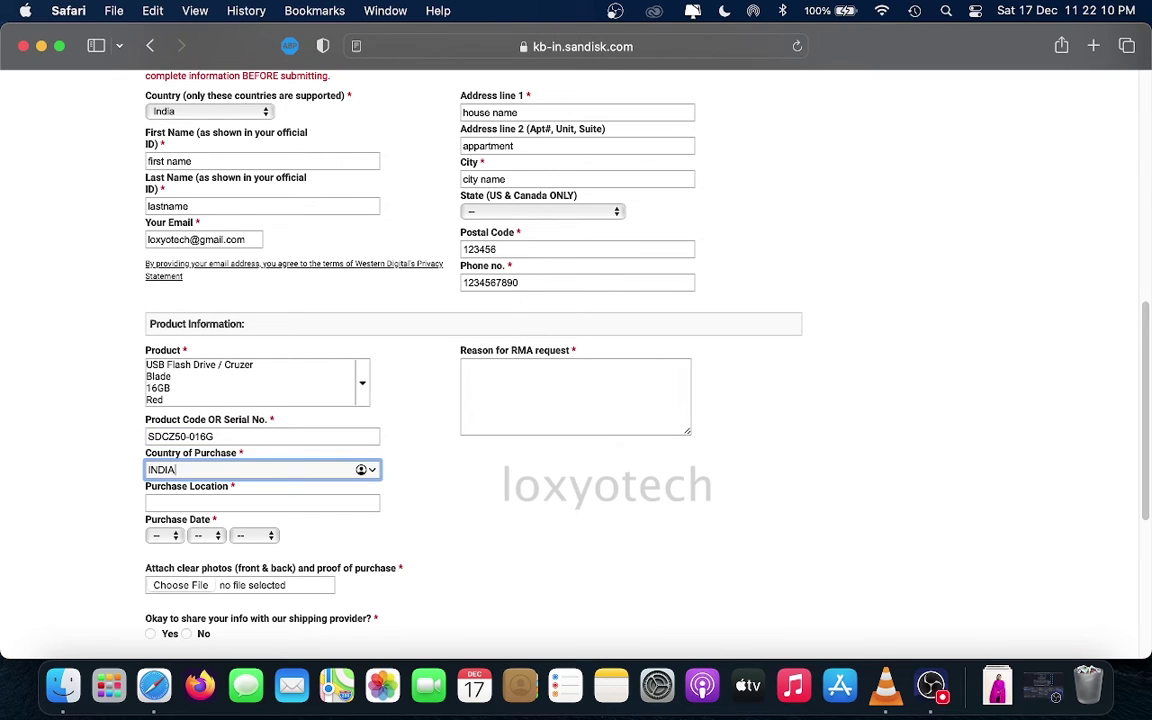
left_click(218, 505)
type("PLACE OF UR SHOP")
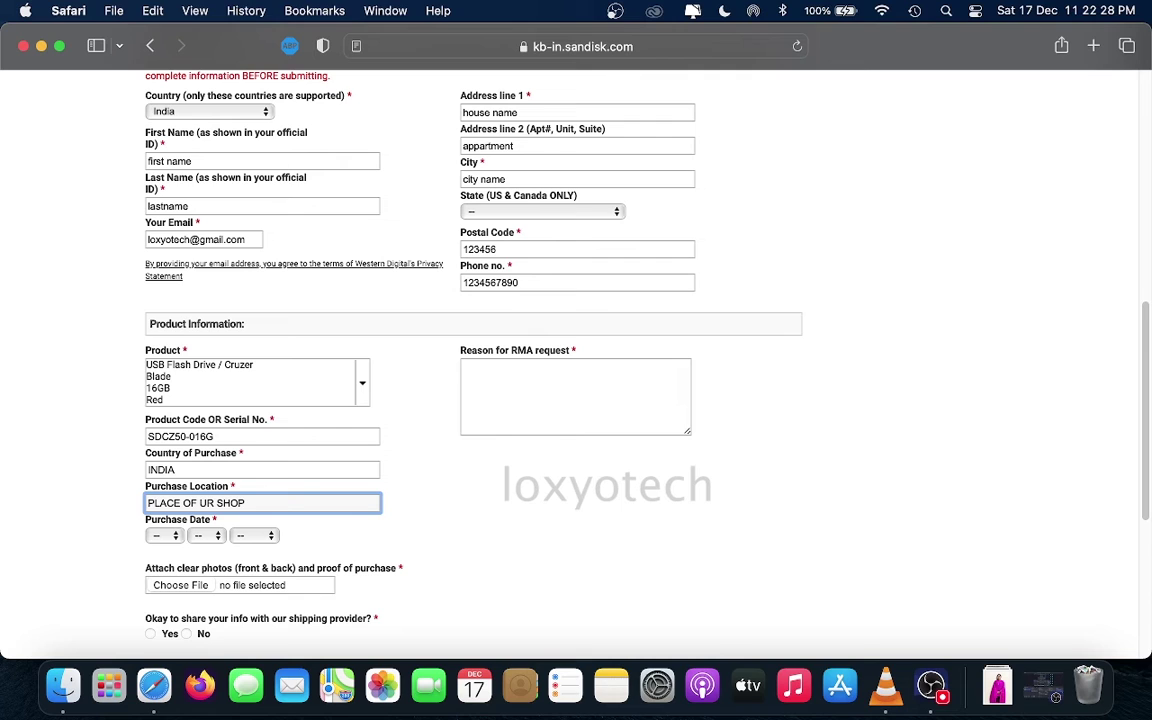
left_click(163, 535)
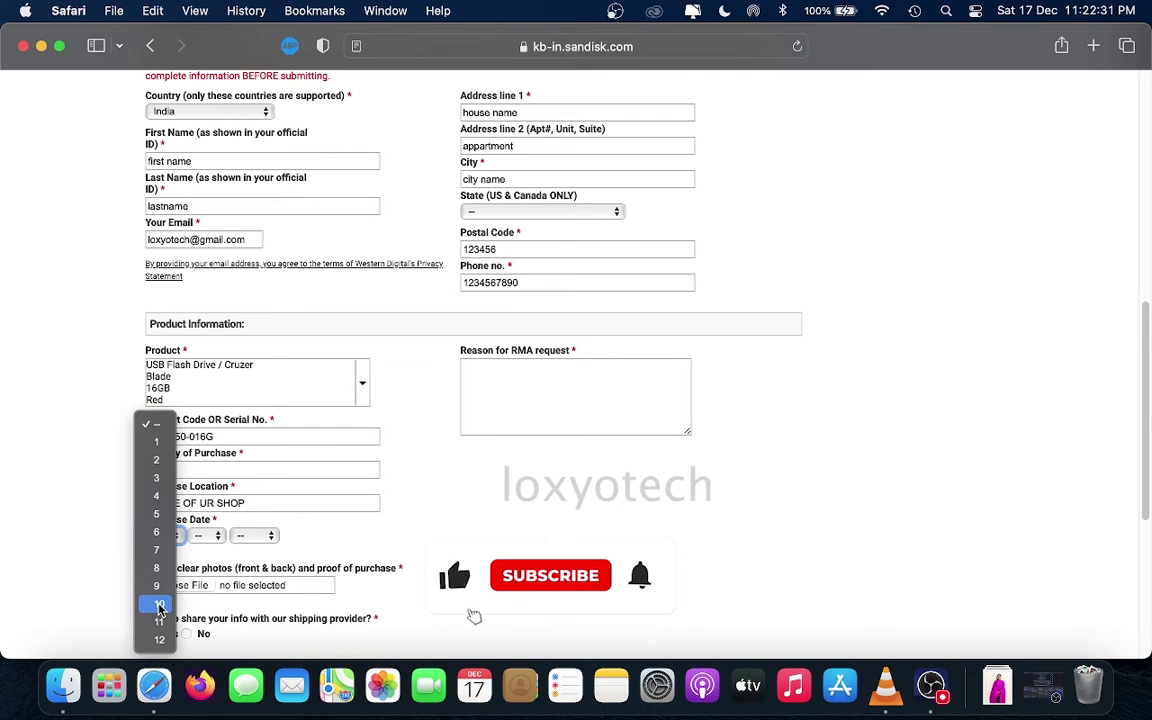
left_click(159, 603)
left_click(205, 535)
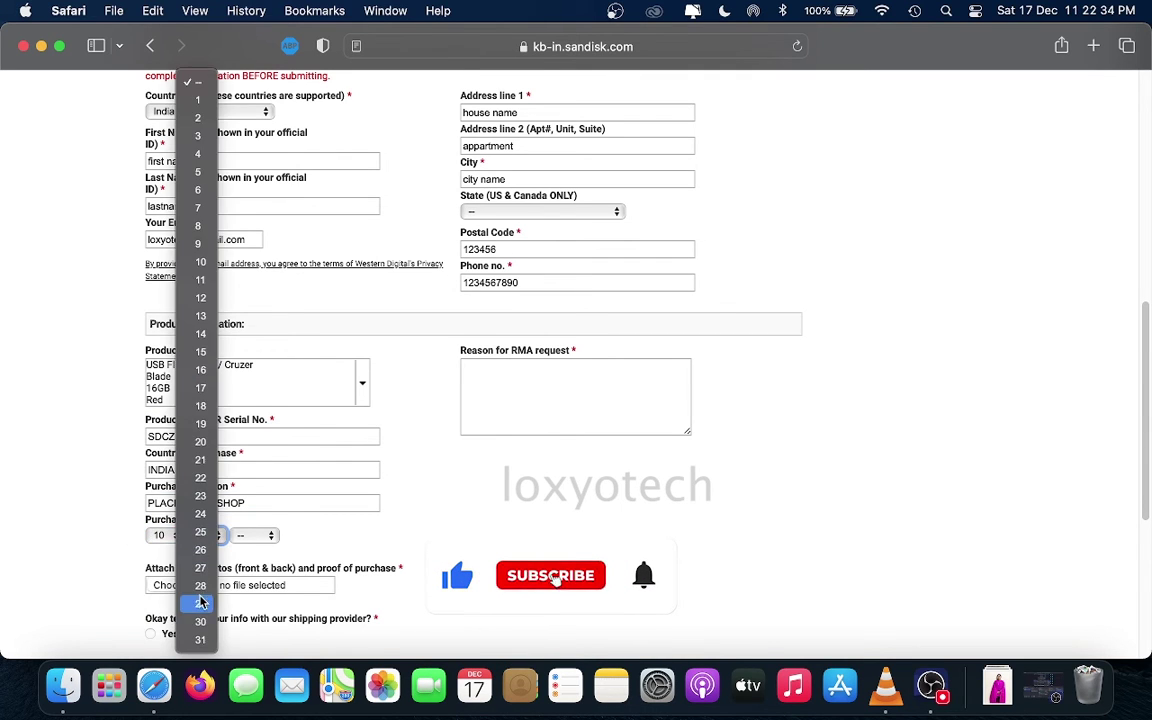
left_click(193, 599)
- Upload the DocScanner PDF from Downloads as proof of purchase
left_click(196, 540)
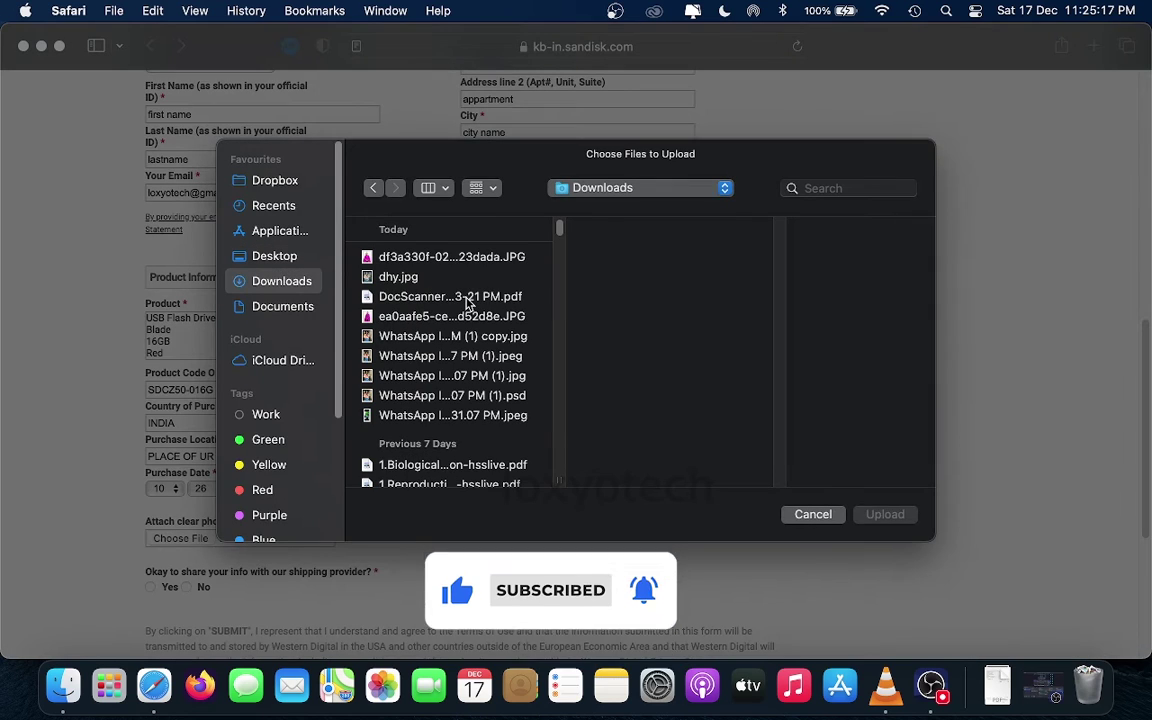
left_click(467, 298)
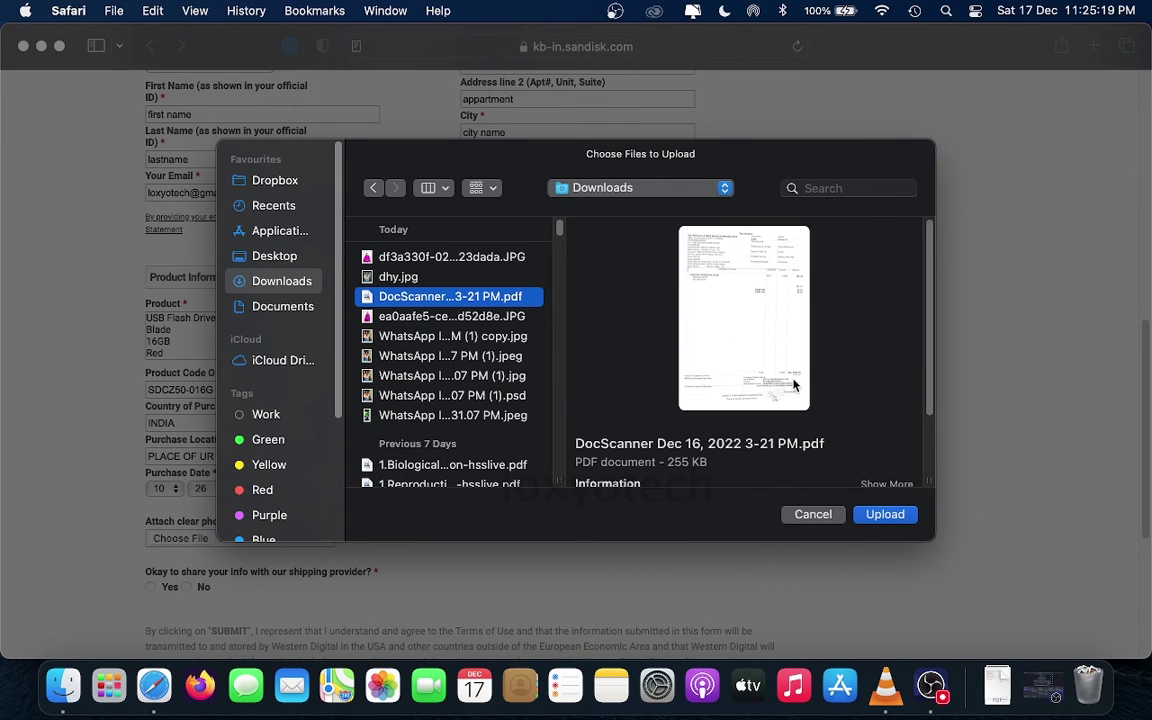
left_click(875, 514)
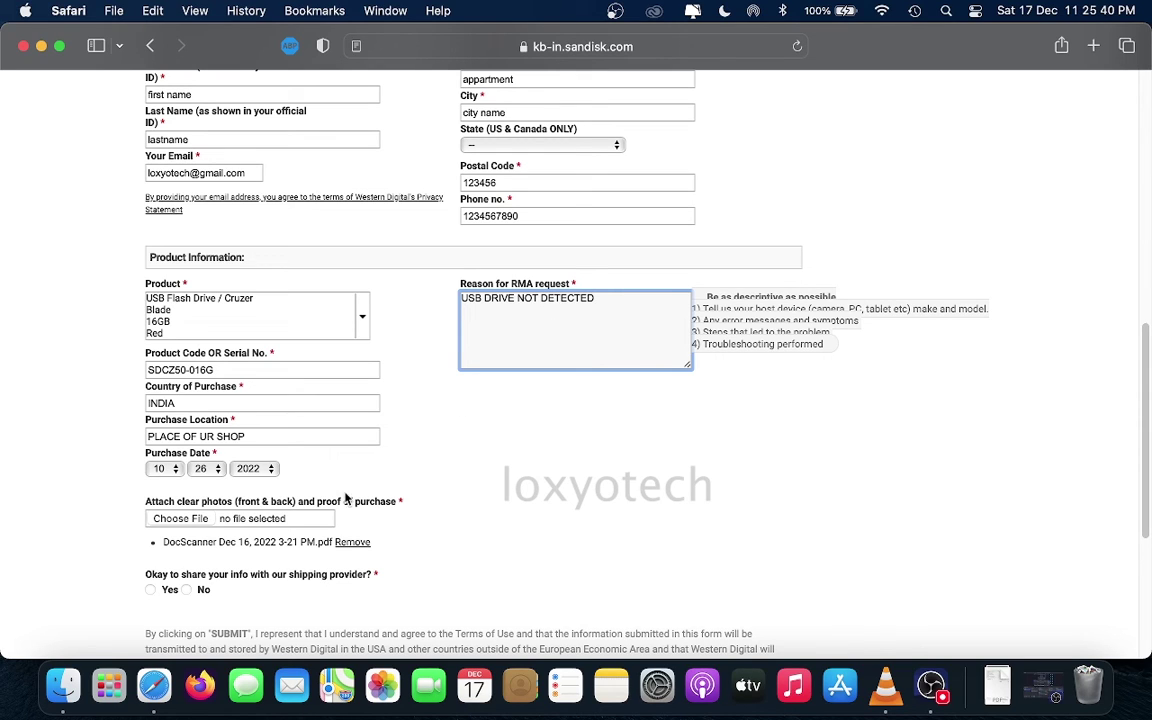
- Set sharing with the shipping provider to Yes and submit the RMA request
left_click(151, 590)
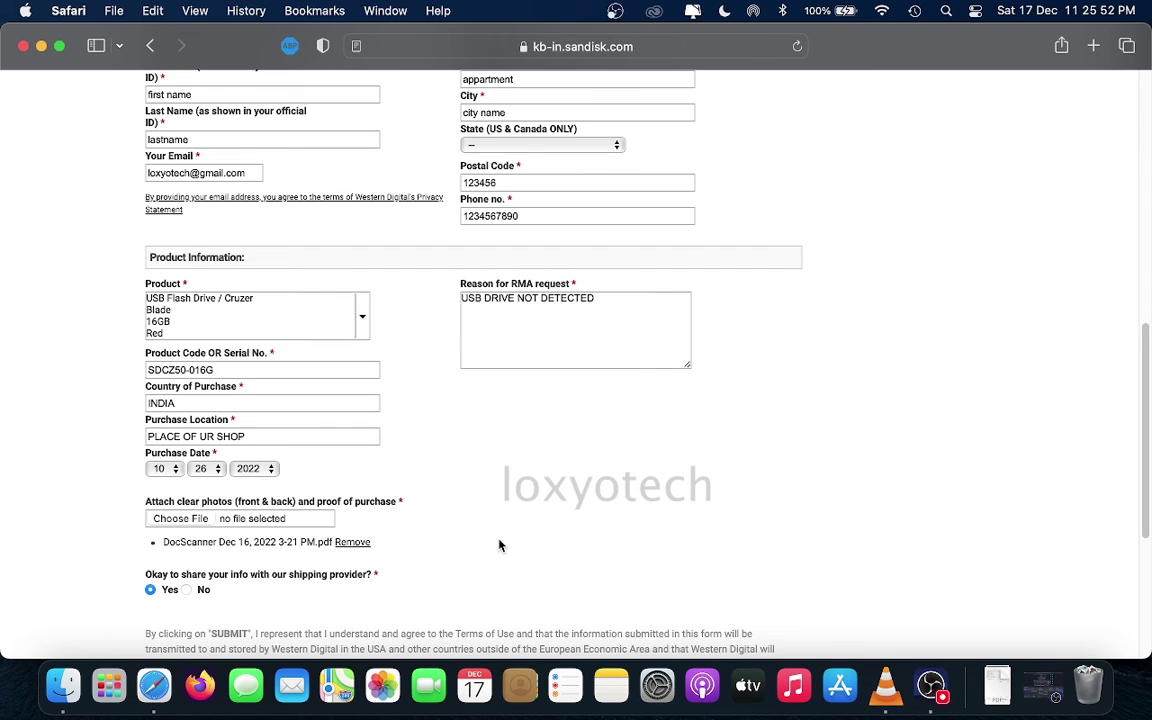
scroll(500, 545, "down", 5)
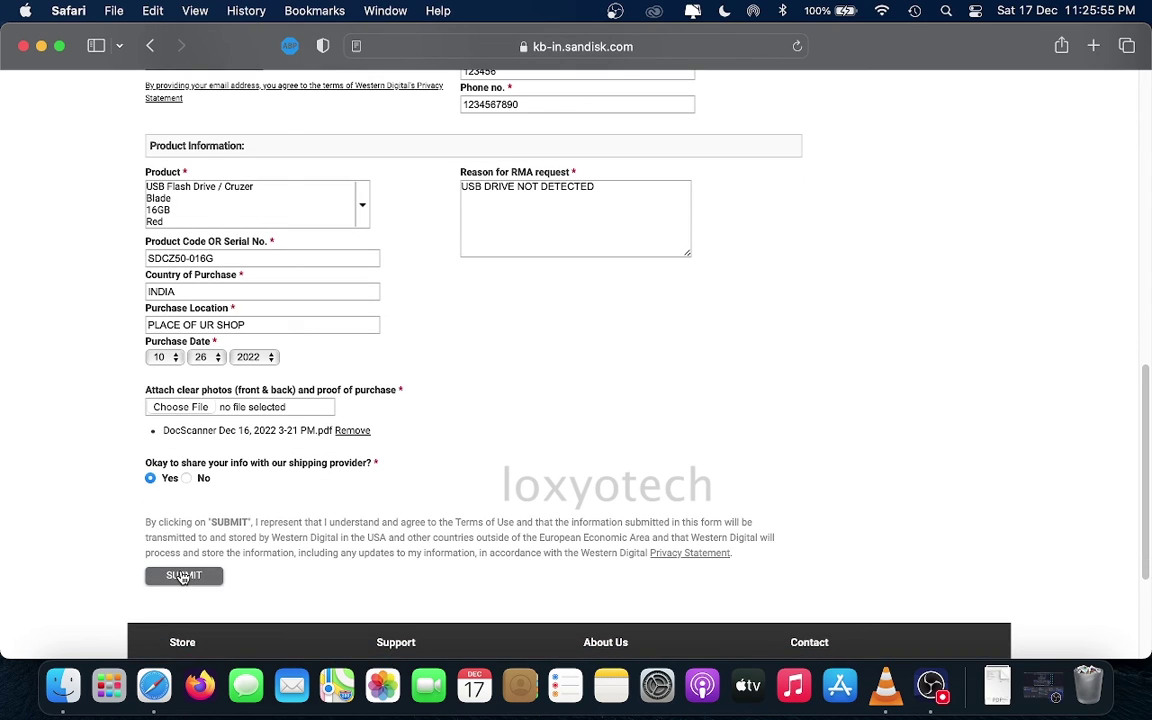
left_click(183, 578)
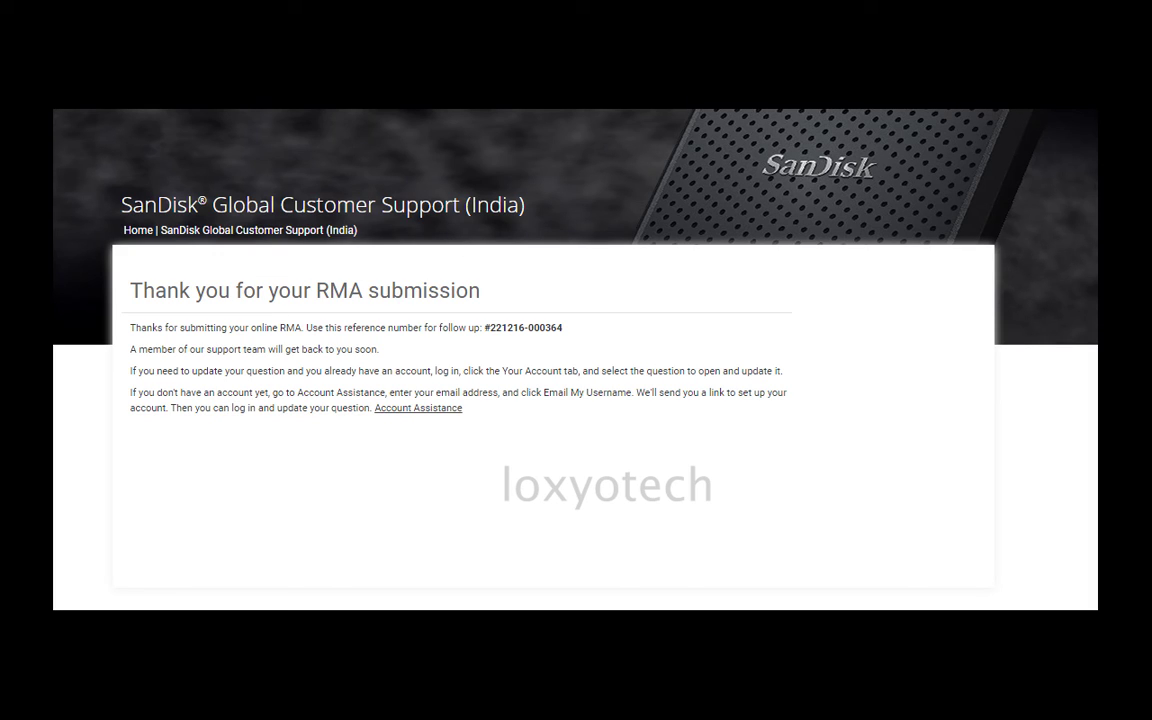